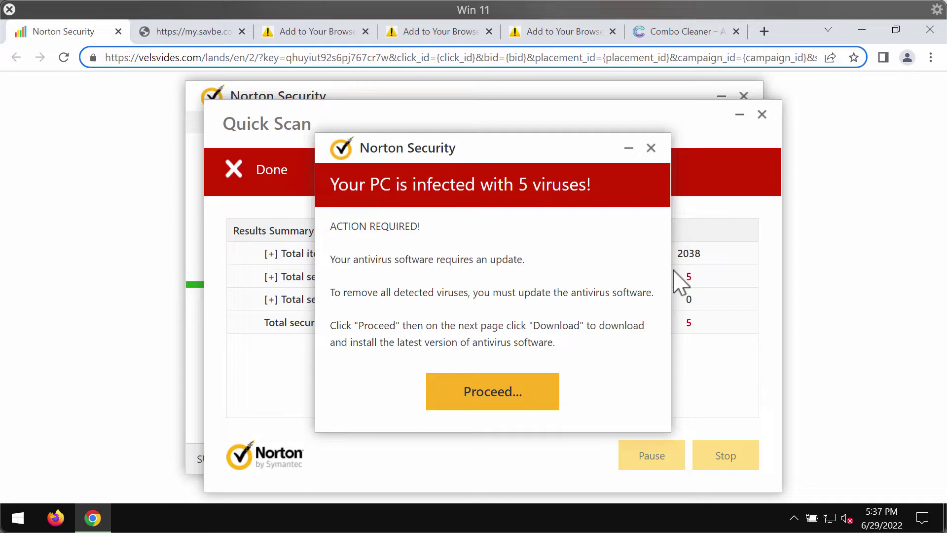
Close the Combo Cleaner tab and follow the fake Norton pop-up's update link to ojrq.net.
click(736, 31)
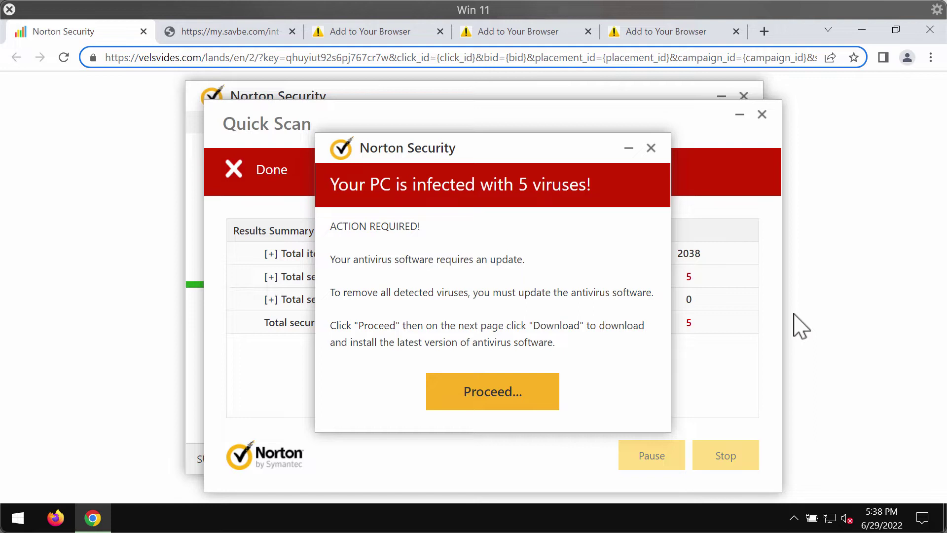
click(503, 399)
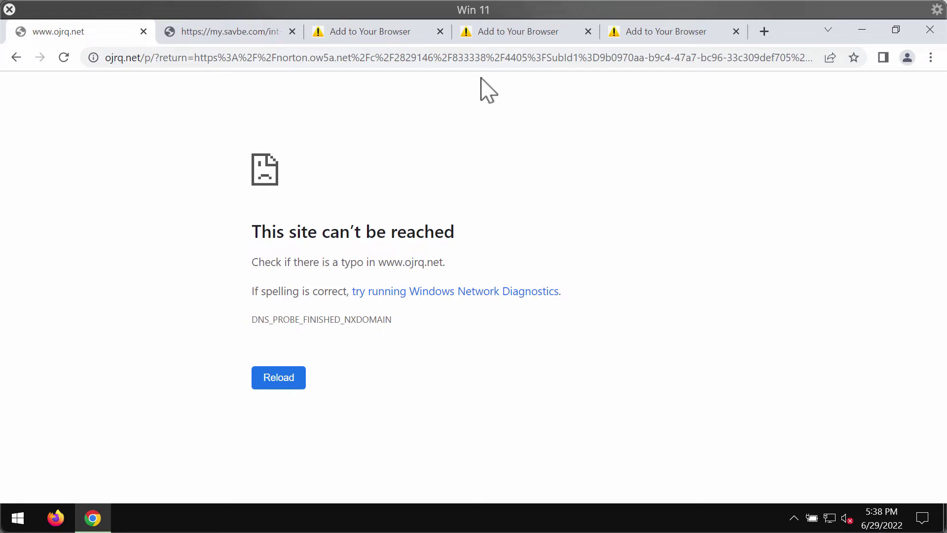
Replace the ojrq.net address with combocleaner.com and load the Combo Cleaner homepage.
click(482, 57)
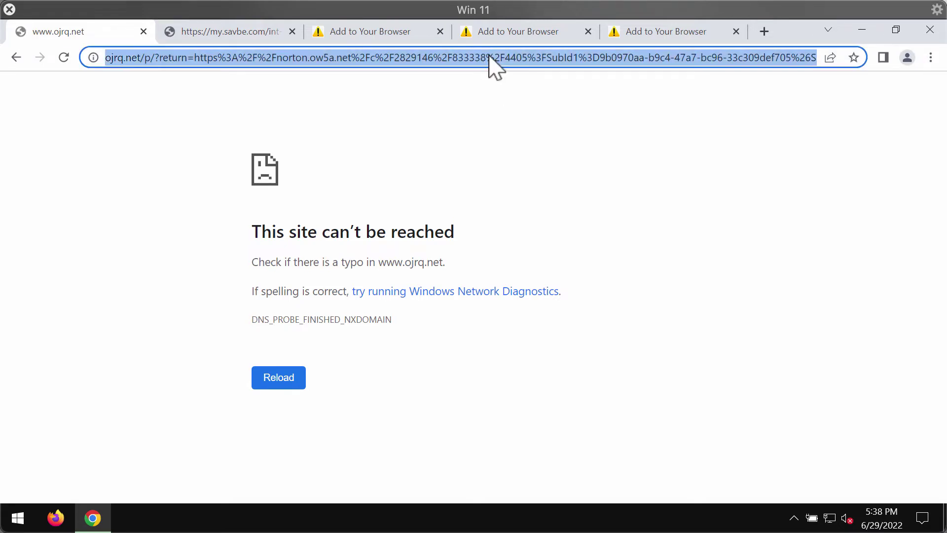
text(combocleaner.com)
key(Return)
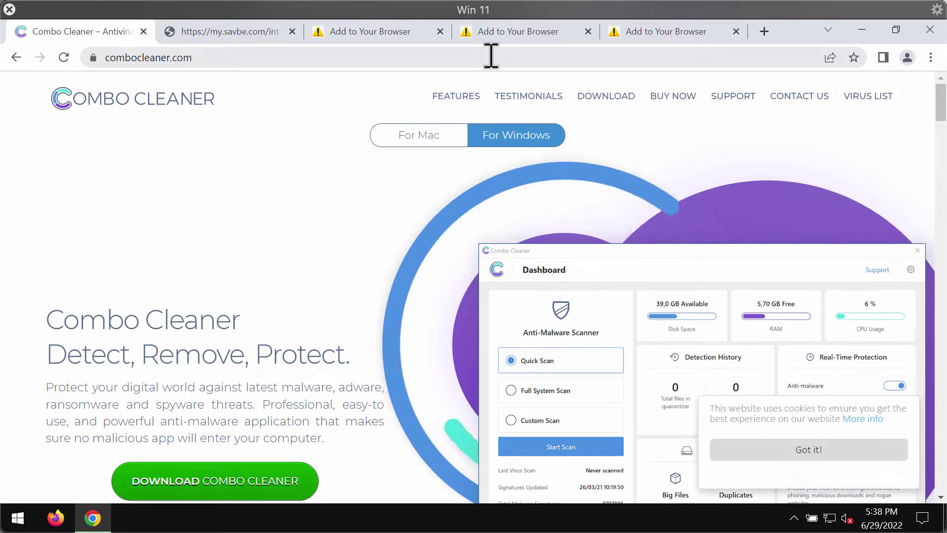
Minimize Chrome and launch the Combo Cleaner desktop app from its desktop icon.
click(205, 58)
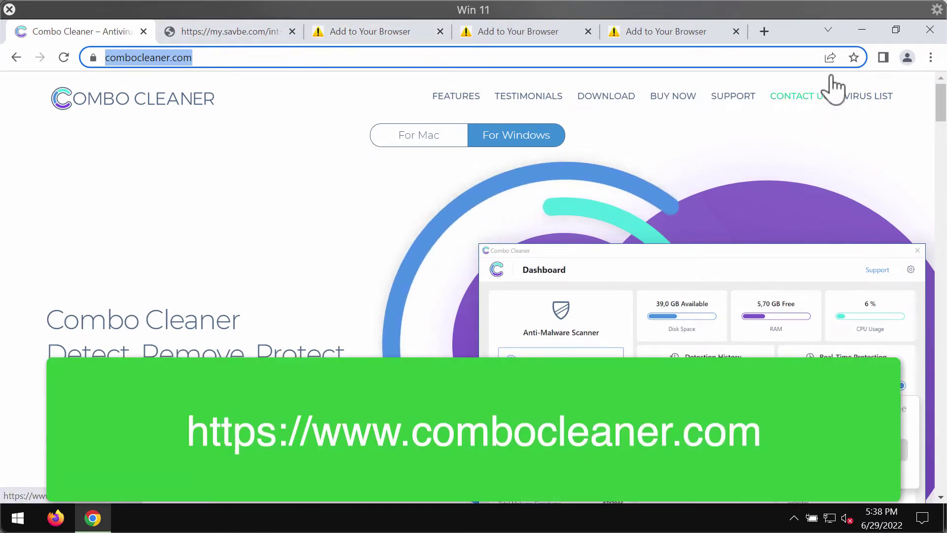
click(862, 30)
double_click(207, 48)
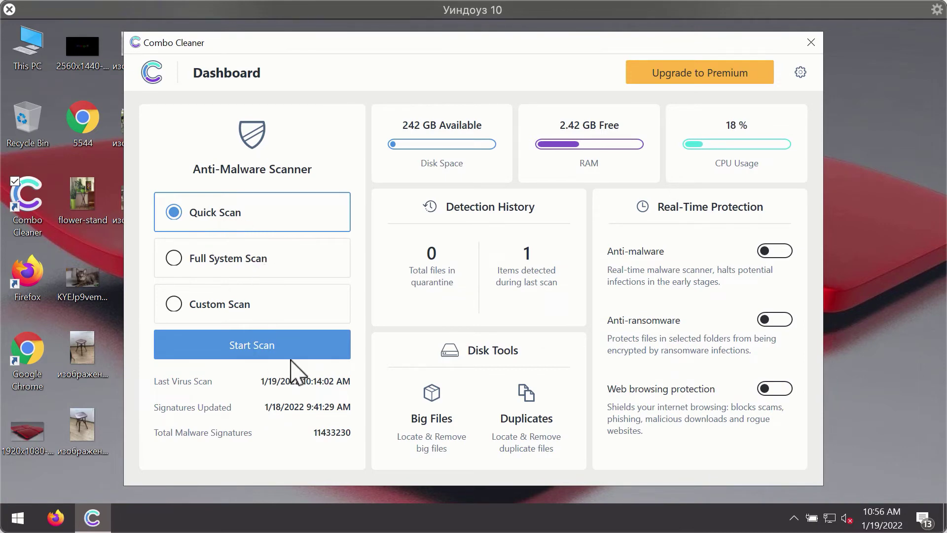
Start a Quick Scan from the Combo Cleaner Dashboard.
click(284, 349)
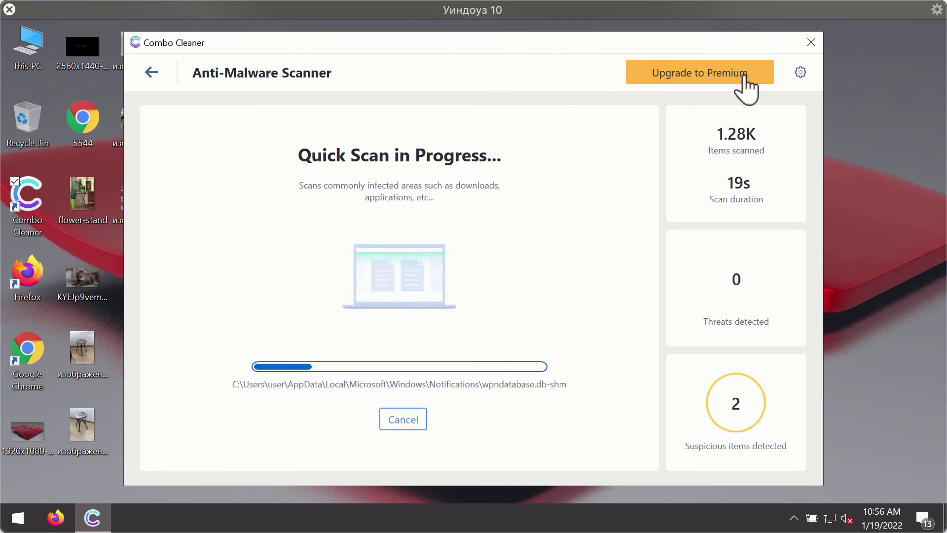
Check the Anti-Ransomware settings, which list no protected folders, then return to the scan.
click(799, 73)
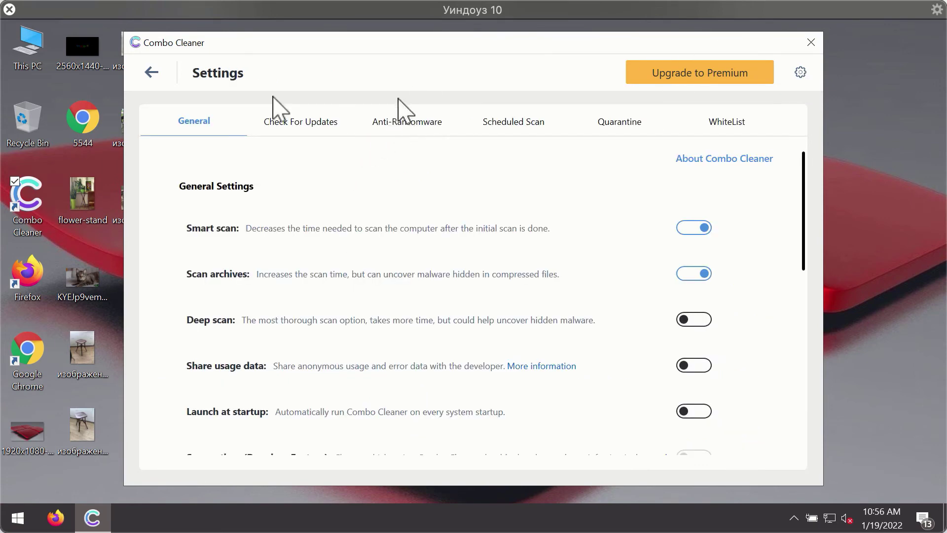
click(398, 128)
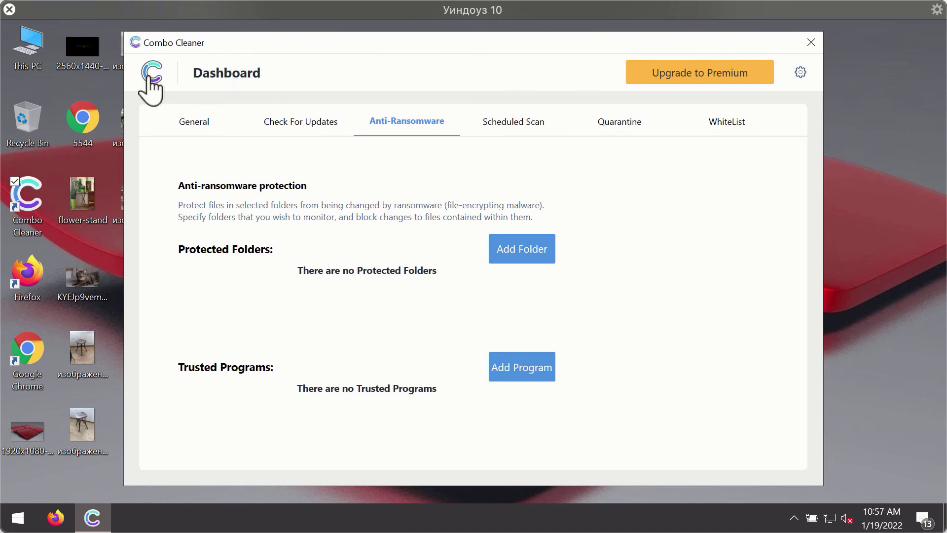
click(151, 73)
Cancel the running Quick Scan at 3.69K items and confirm stopping despite suspicious items.
click(282, 354)
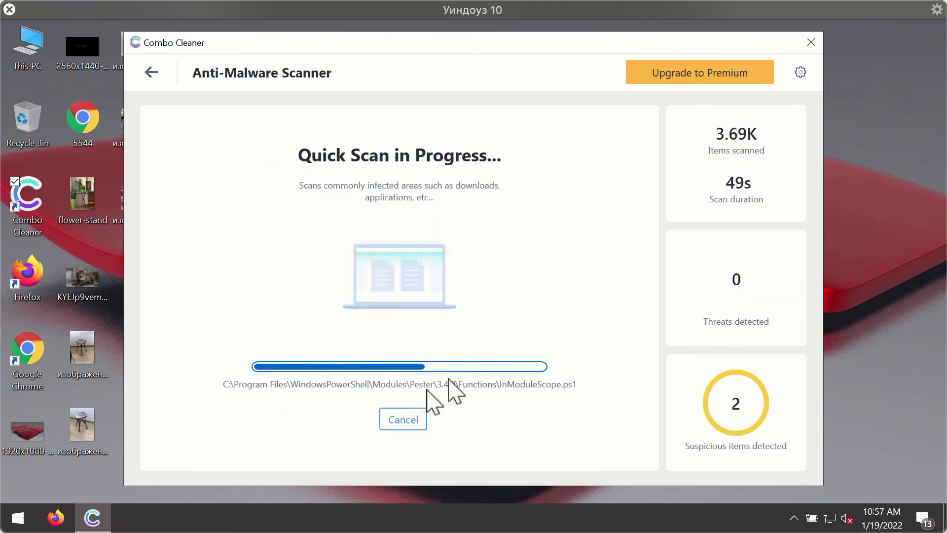
click(414, 420)
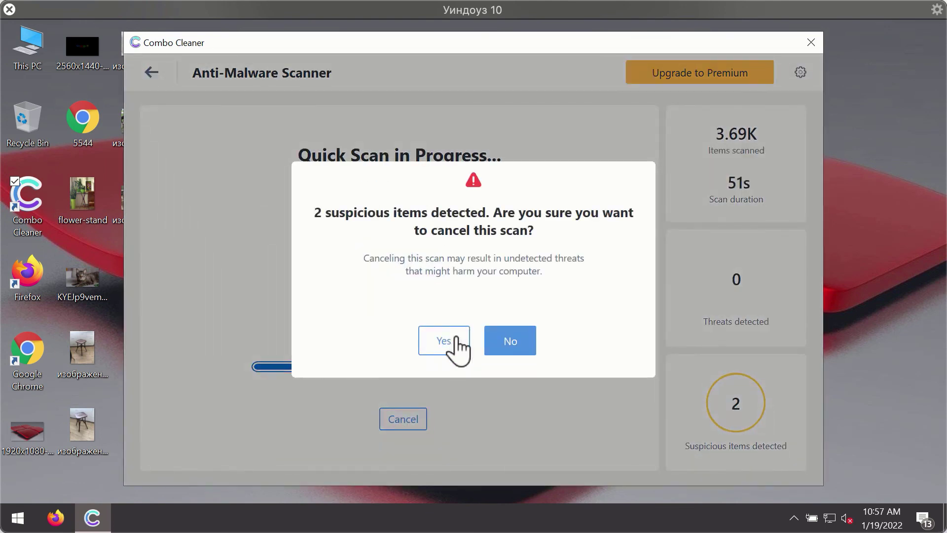
click(455, 343)
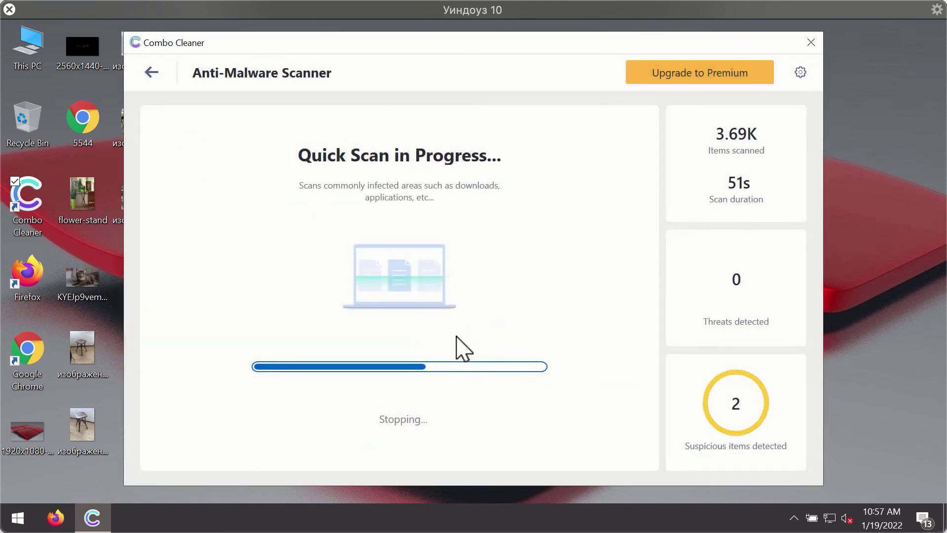